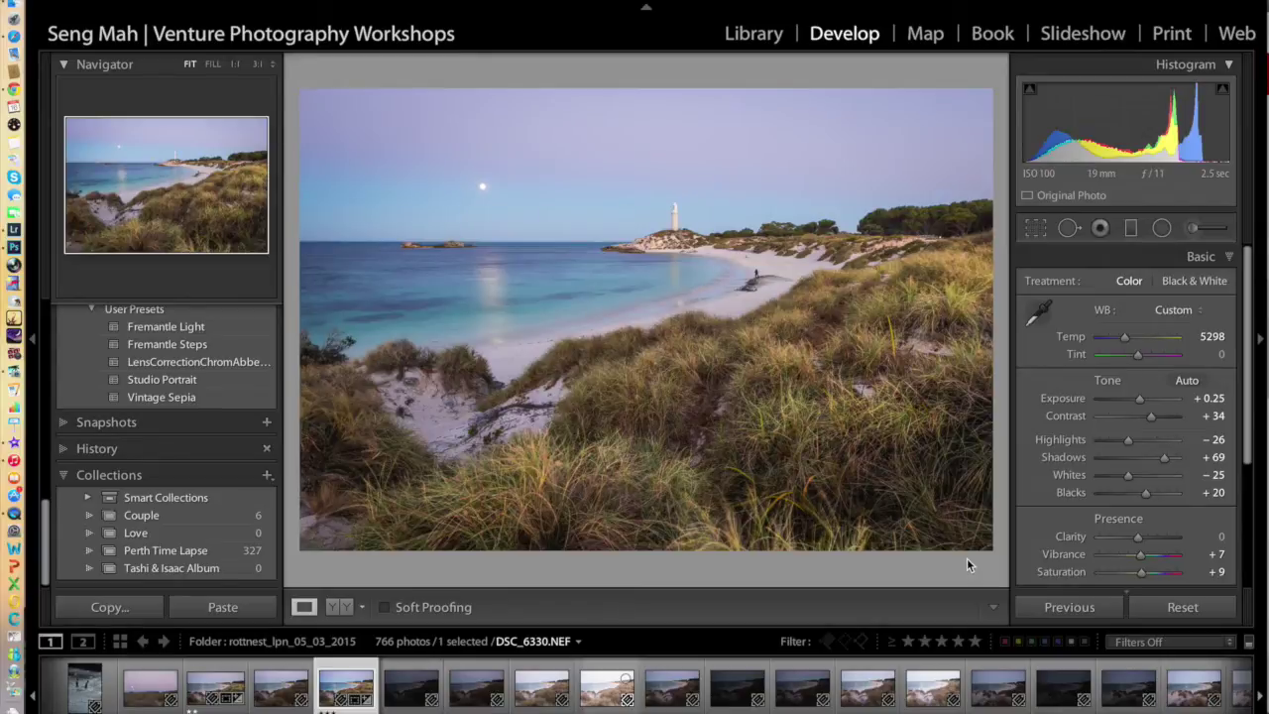
# - Crop the lighthouse beach photo to the 2 x 3 / 4 x 6 aspect ratio and apply it
pyautogui.click(1037, 227)
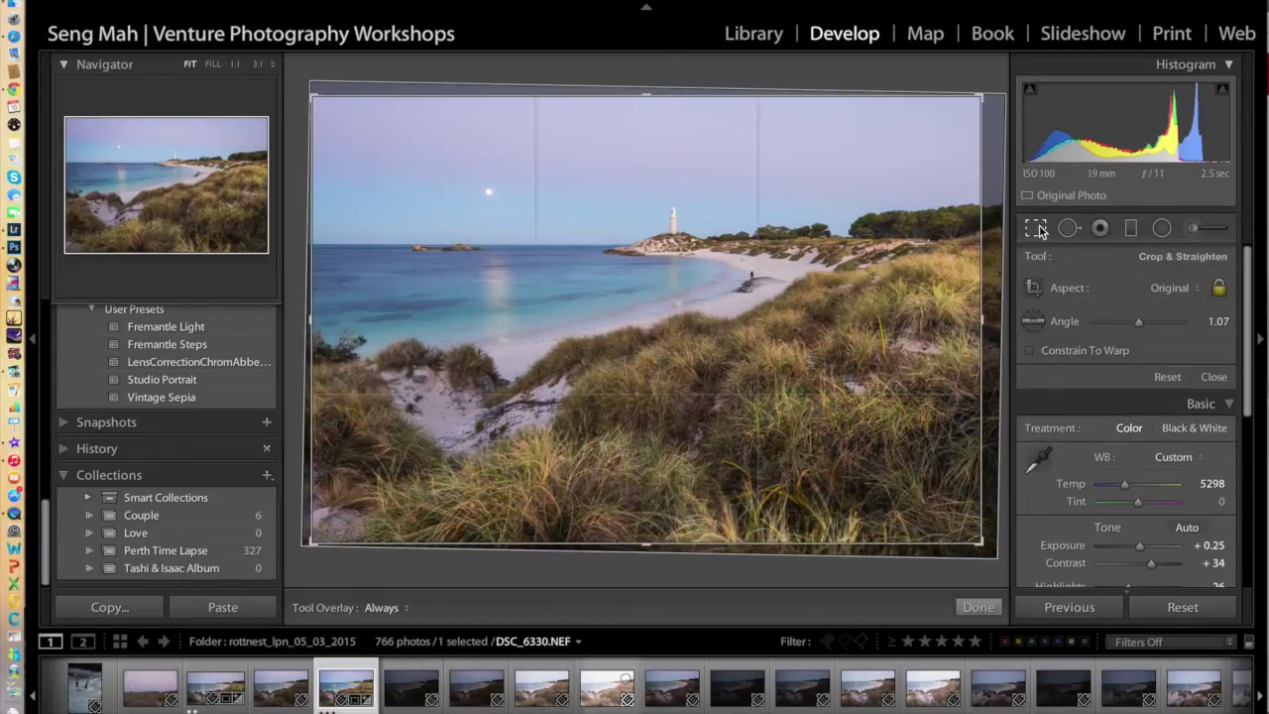
pyautogui.click(1186, 291)
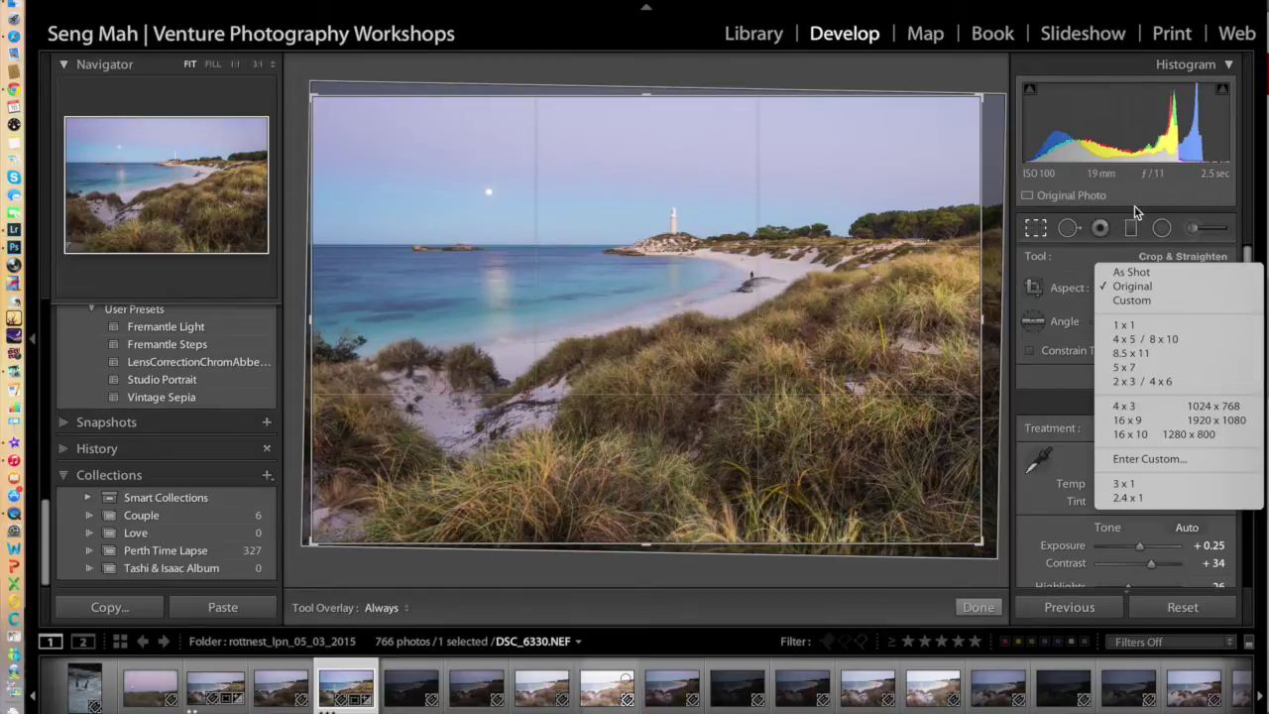
pyautogui.click(1169, 382)
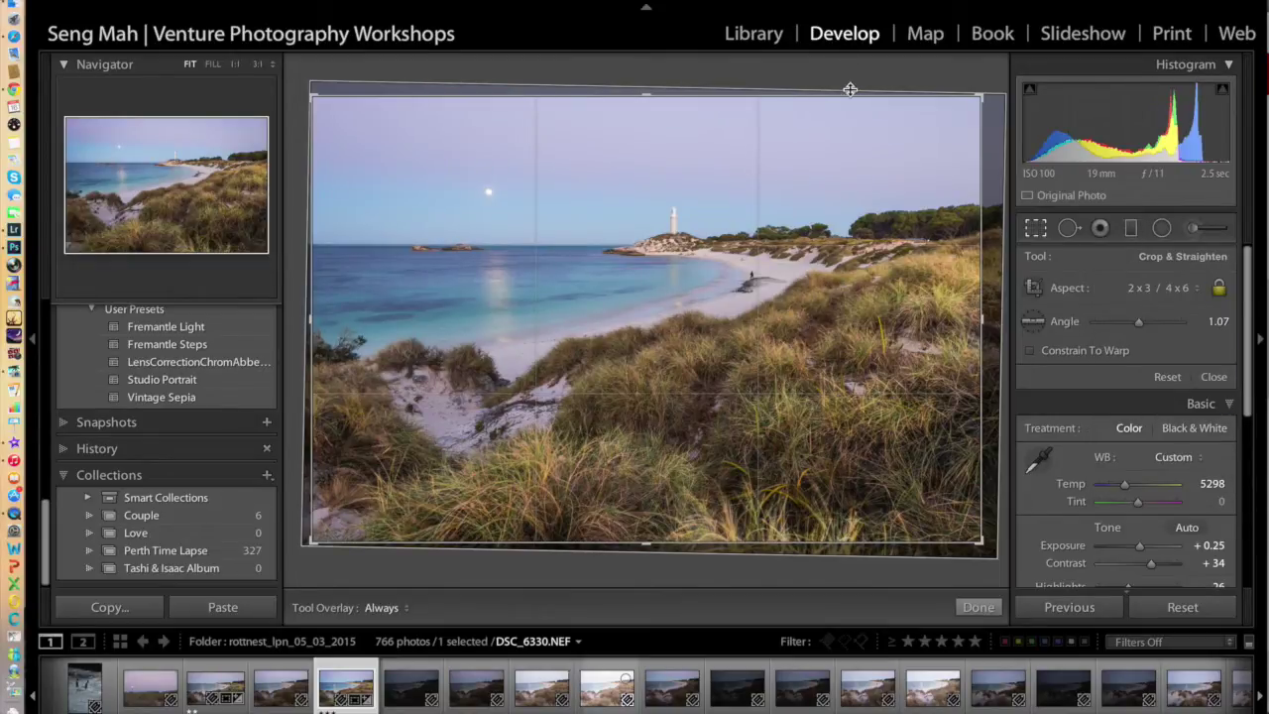
pyautogui.click(976, 606)
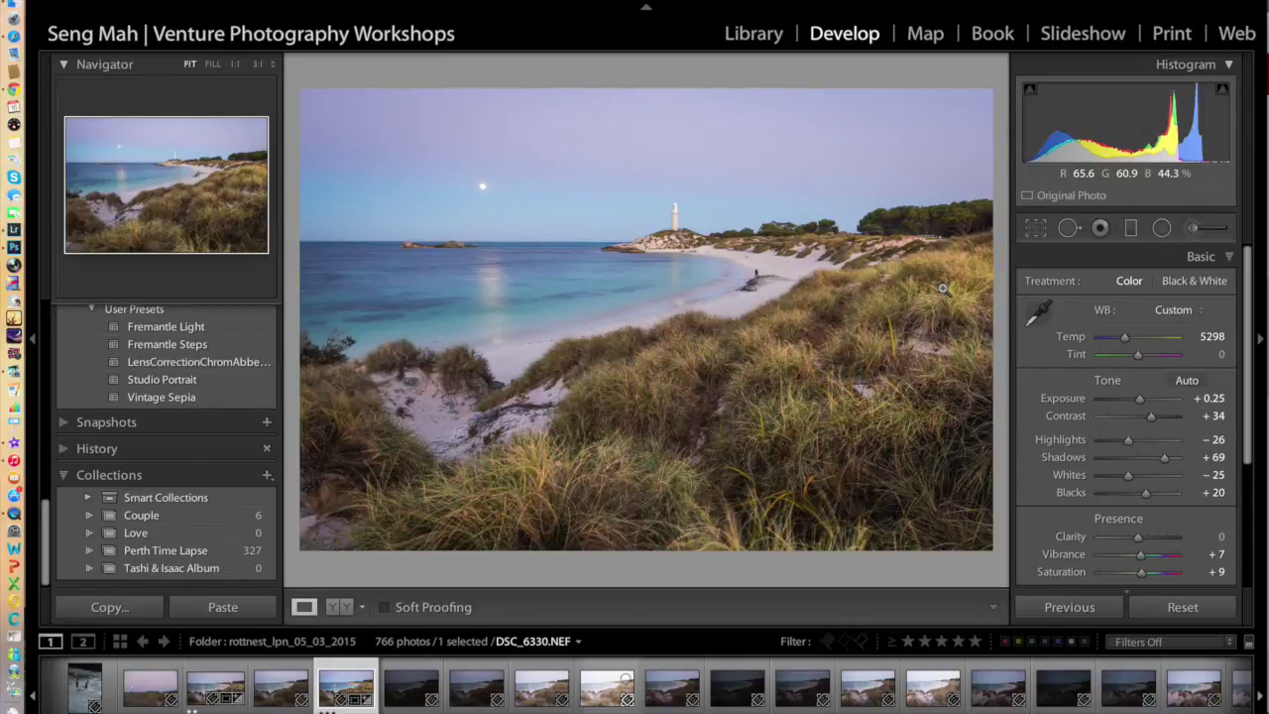
# - Reopen cropping and preview the 5 x 7, then the 4 x 5 / 8 x 10 aspect ratios
pyautogui.click(1036, 230)
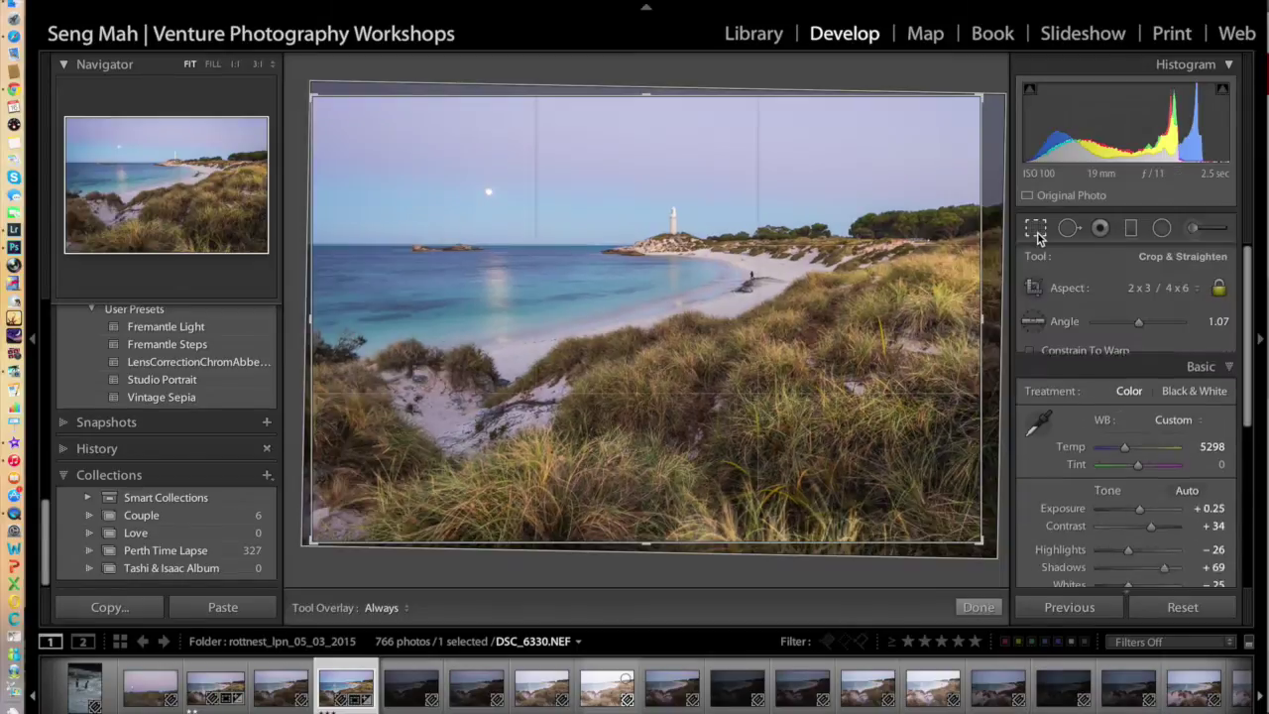
pyautogui.click(1173, 288)
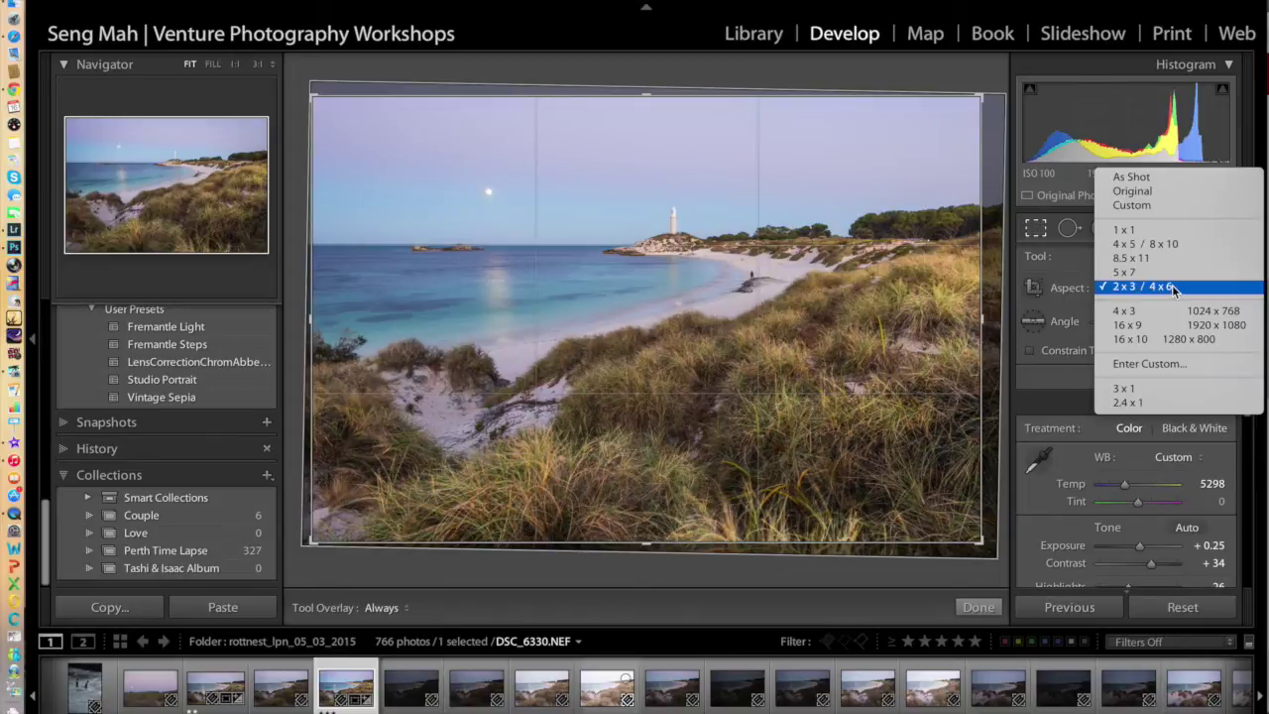
pyautogui.click(1168, 273)
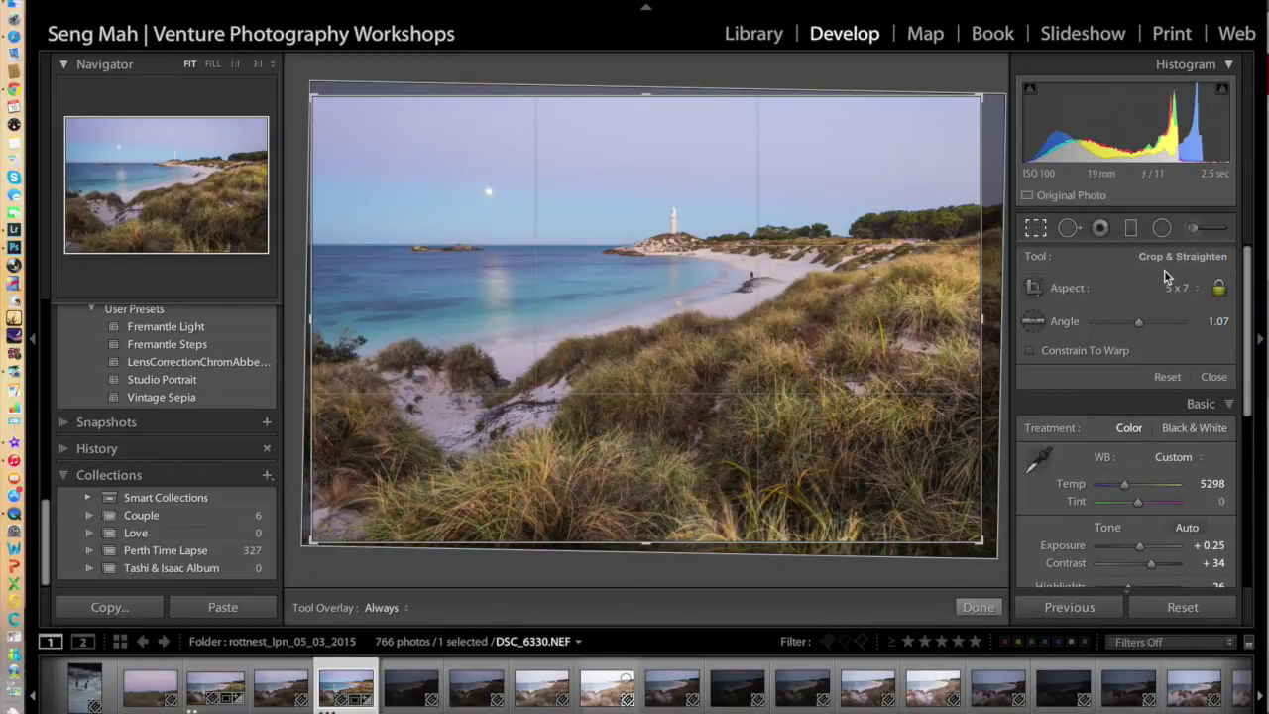
pyautogui.click(1174, 288)
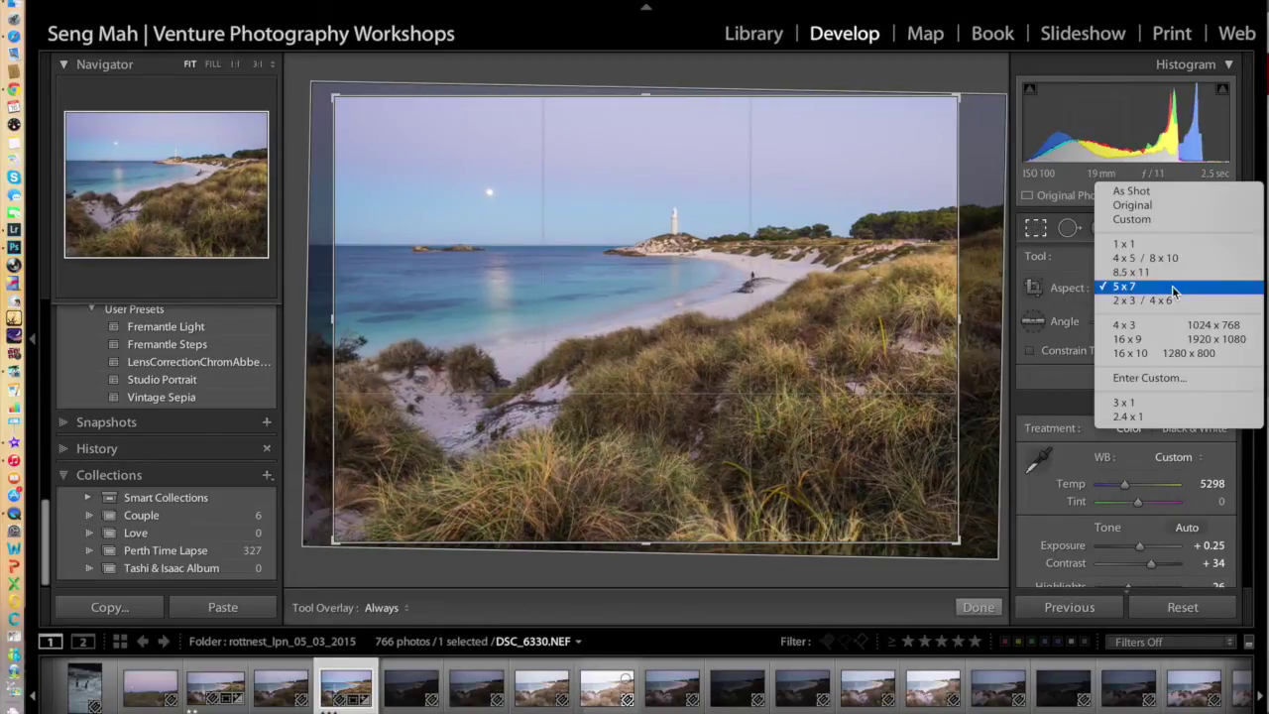
pyautogui.click(1172, 260)
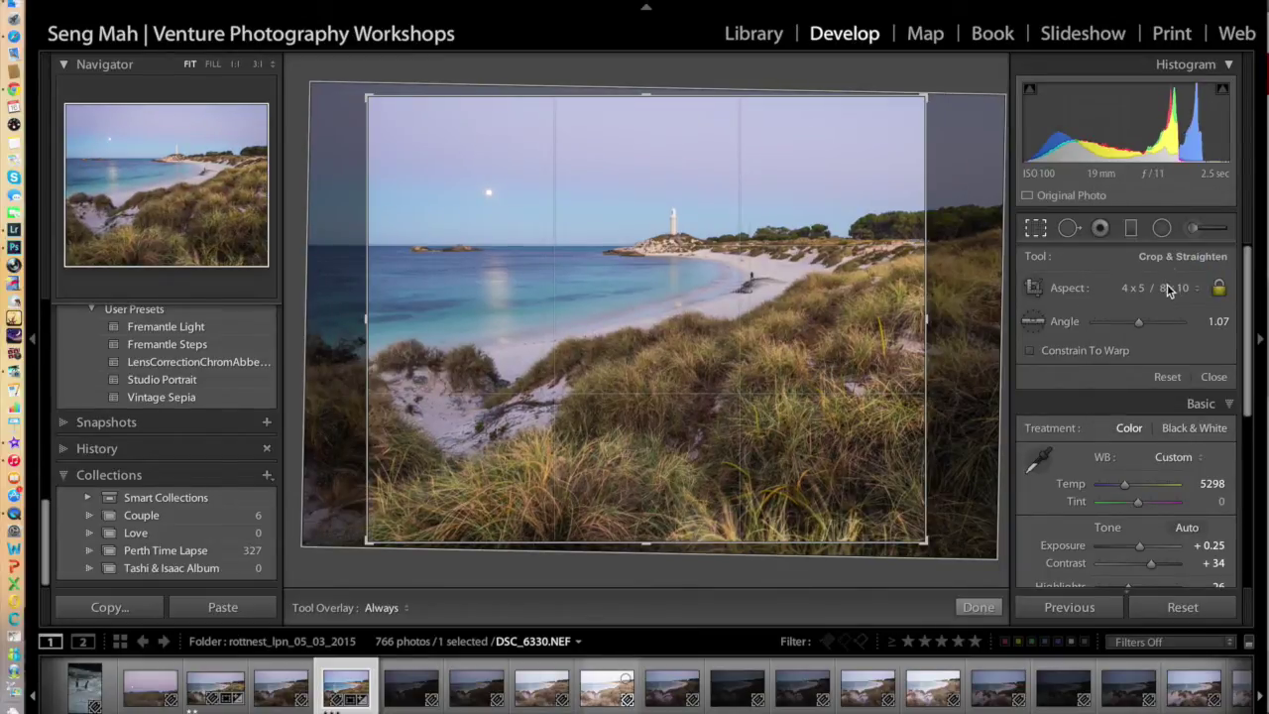
# - Return the crop to the As Shot aspect ratio and apply it
pyautogui.click(1172, 287)
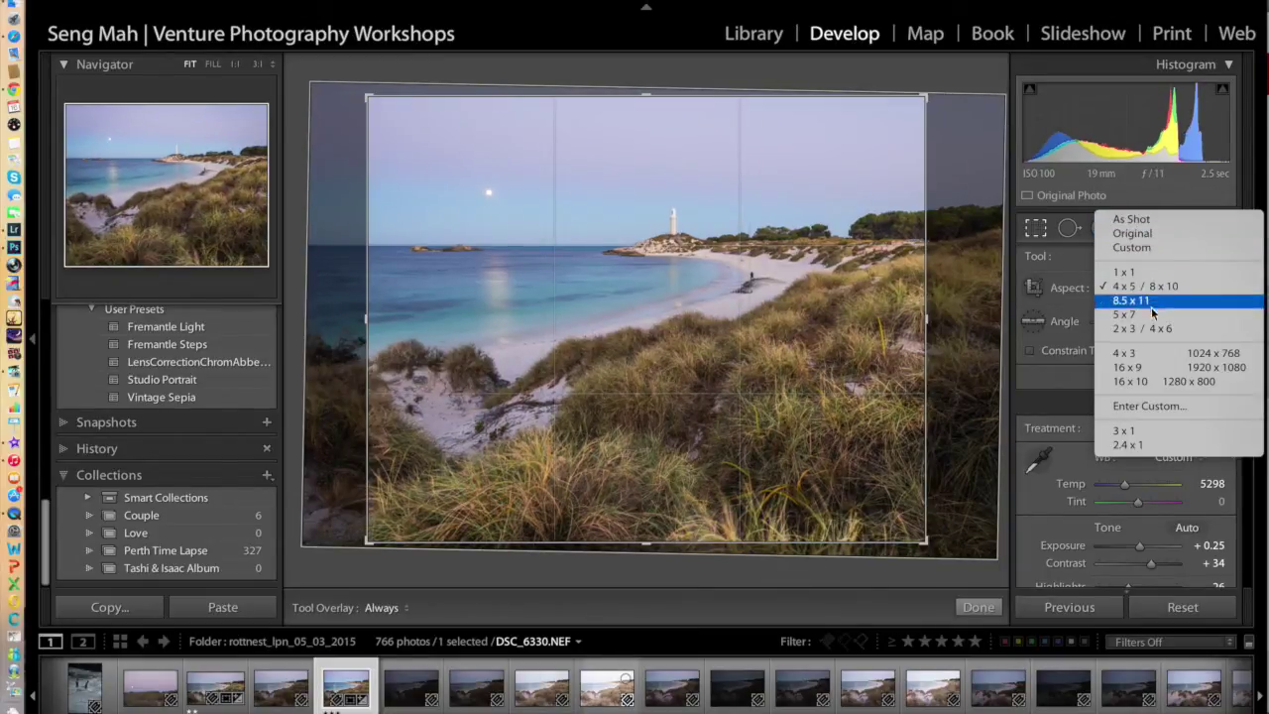
pyautogui.click(1148, 219)
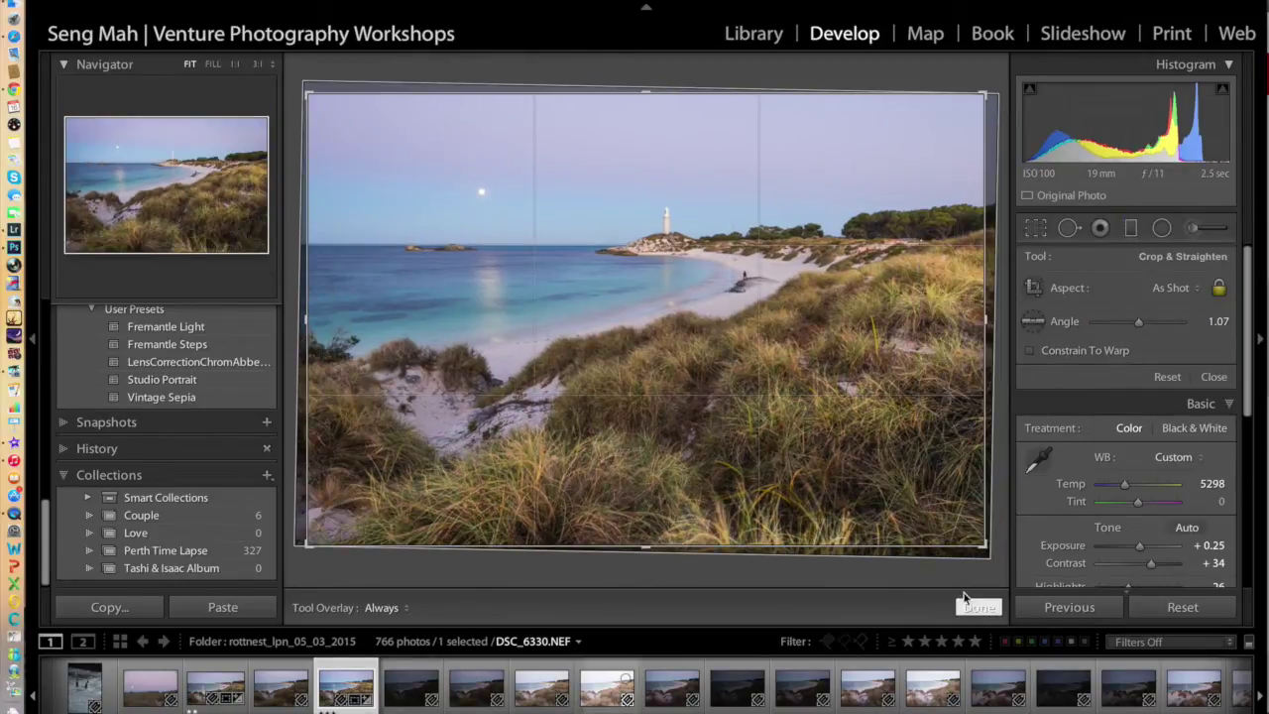
pyautogui.click(976, 609)
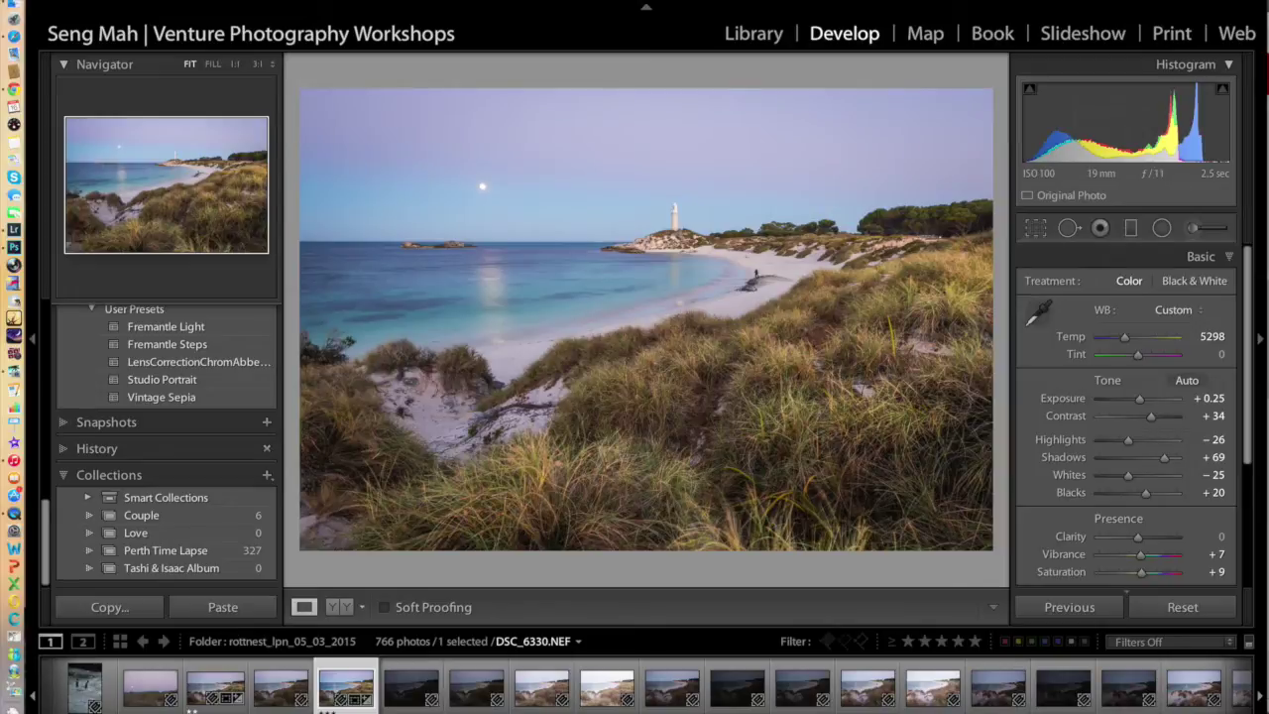
pyautogui.click(149, 0)
# - Open the export settings for the photo and keep JPEG as the image format
pyautogui.click(162, 168)
pyautogui.moveTo(406, 3); pyautogui.dragTo(390, 40)
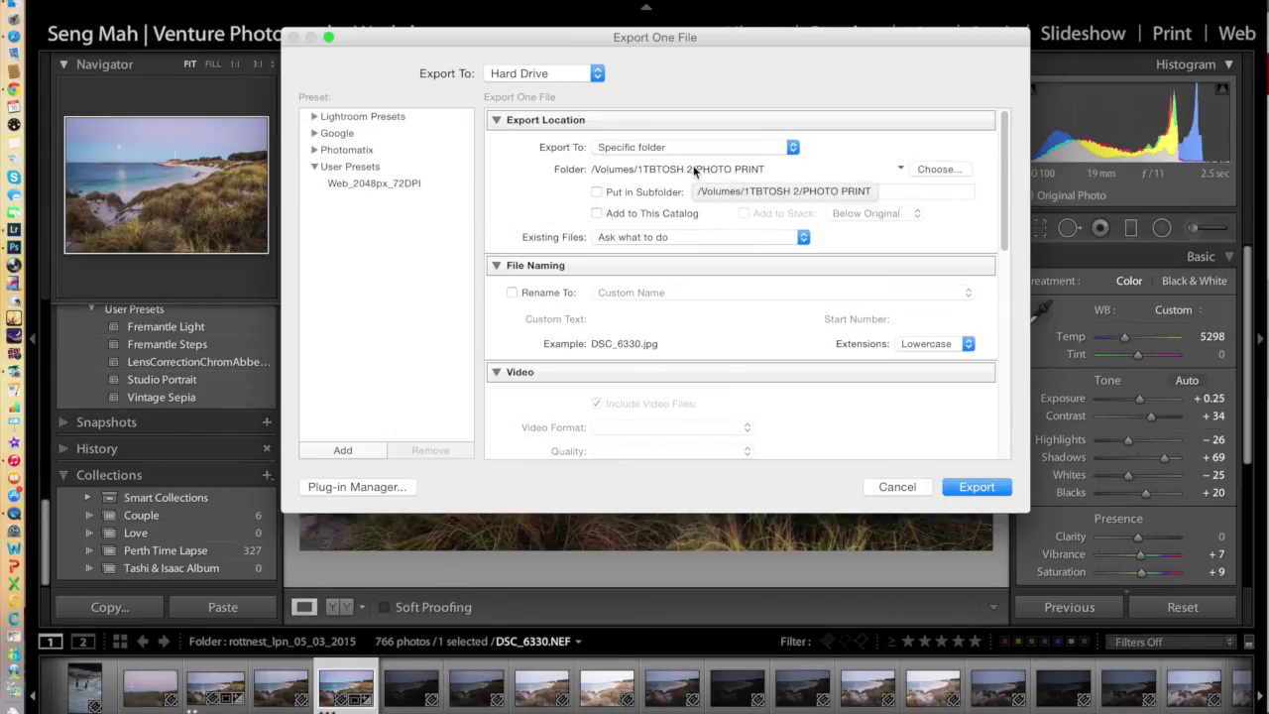
pyautogui.scroll(-2, 809, 276)
pyautogui.scroll(-10, 809, 276)
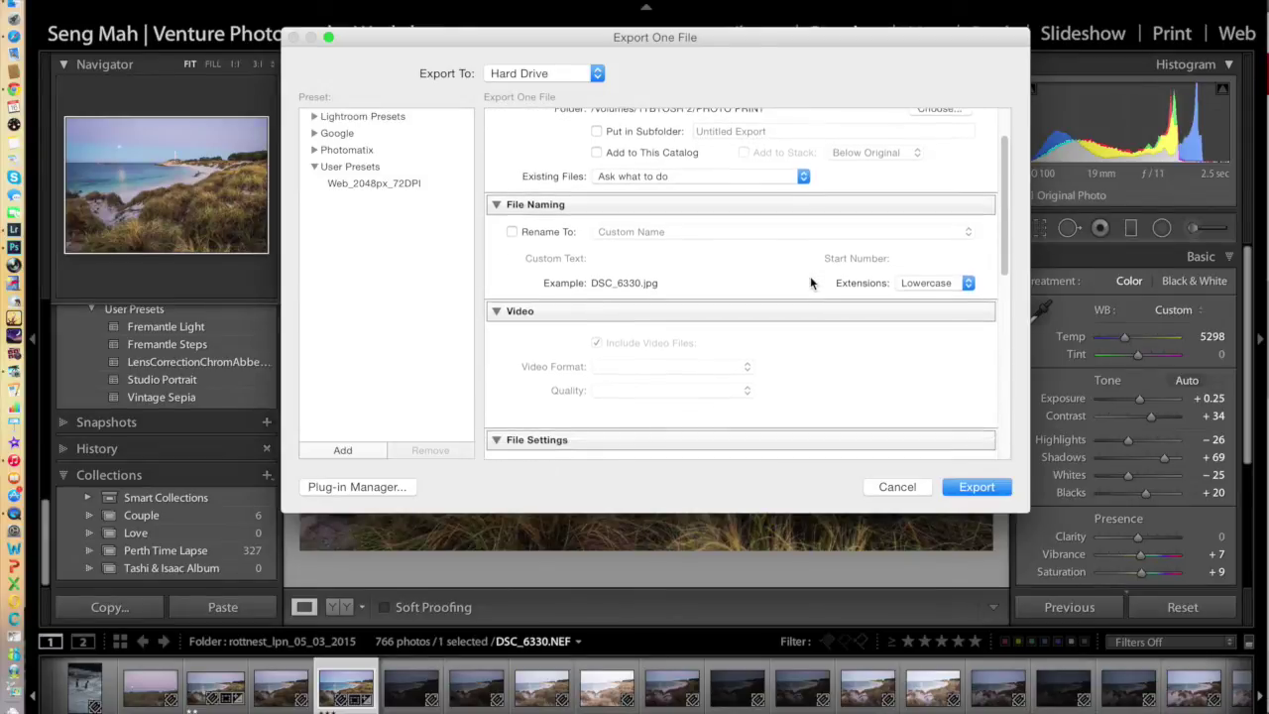
pyautogui.scroll(-2, 810, 275)
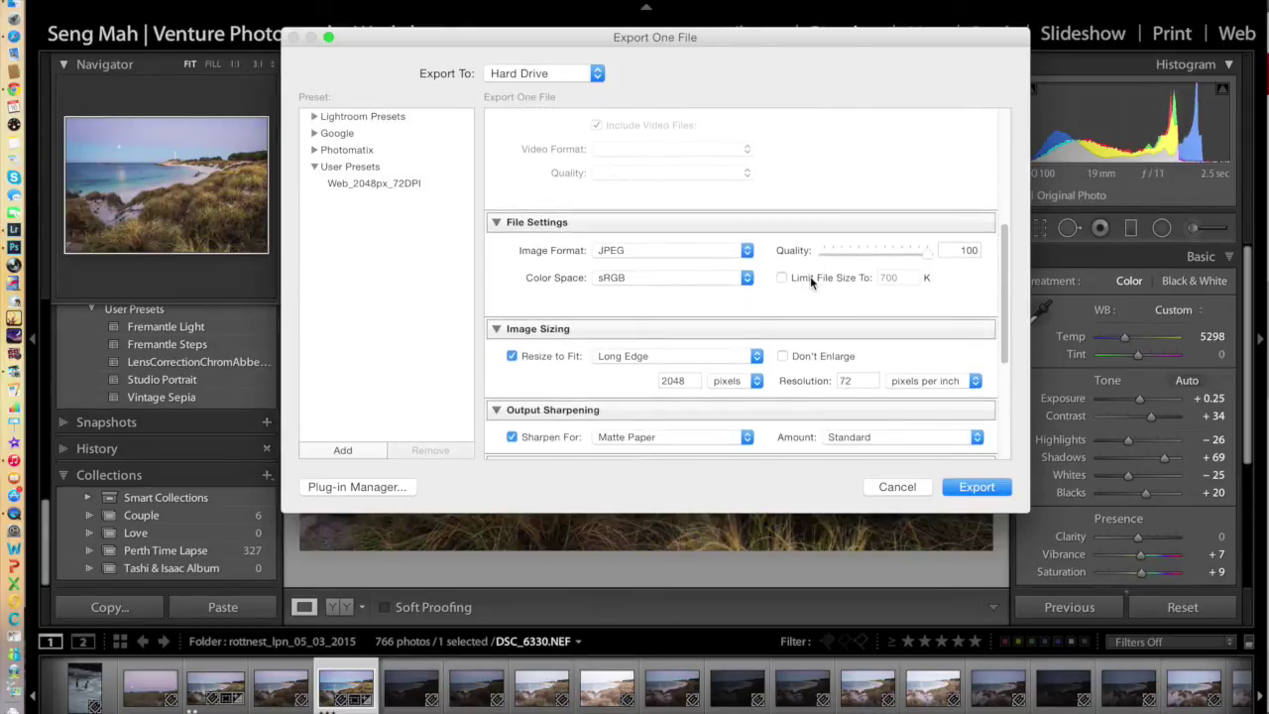
pyautogui.click(748, 248)
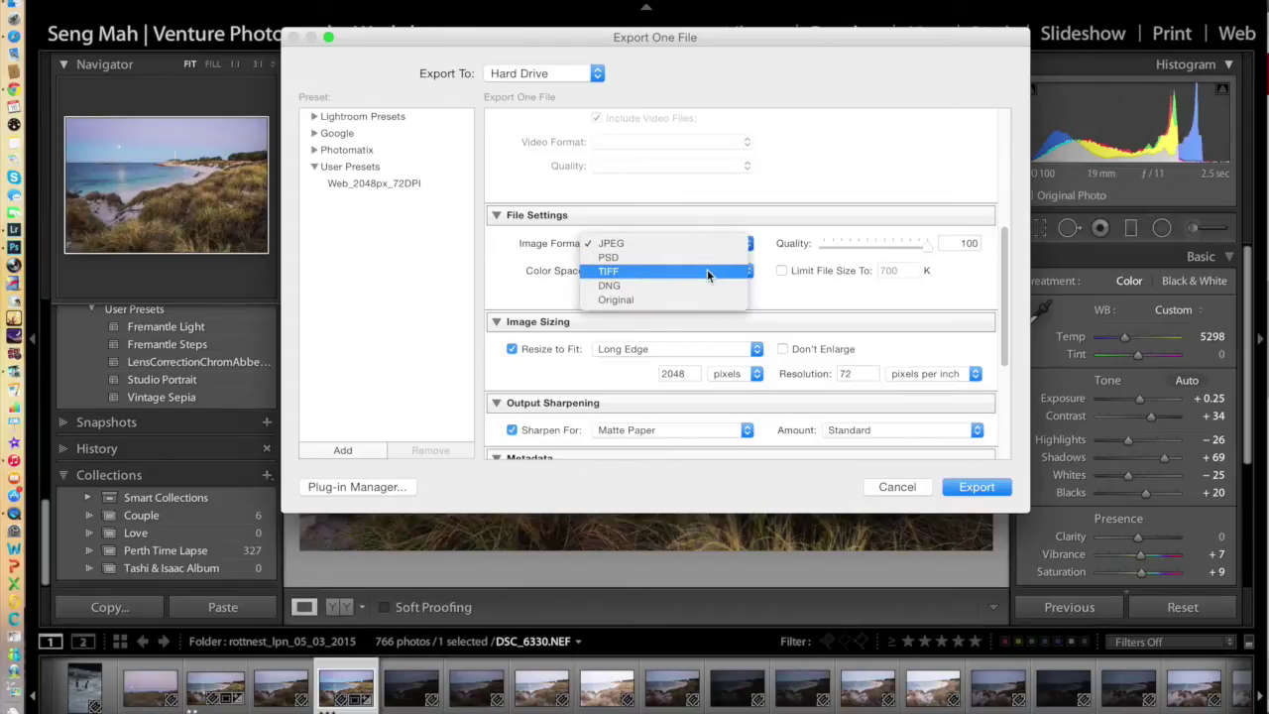
pyautogui.click(699, 224)
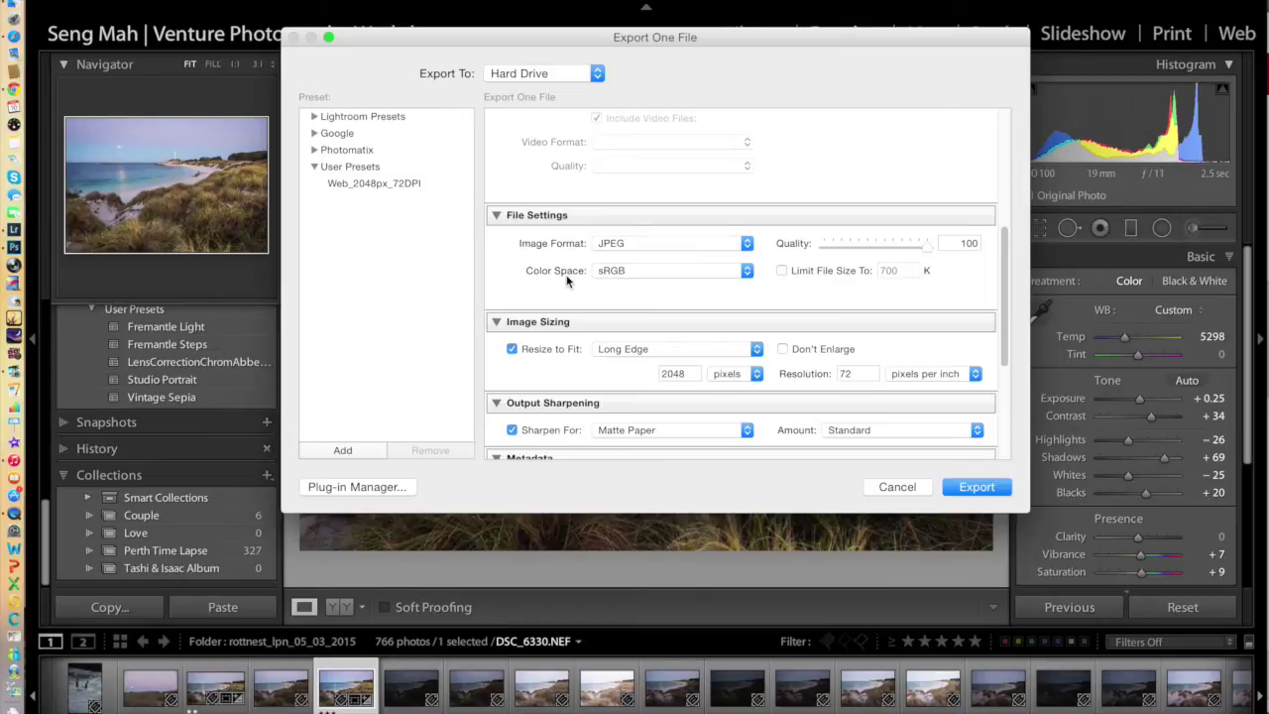
pyautogui.click(746, 270)
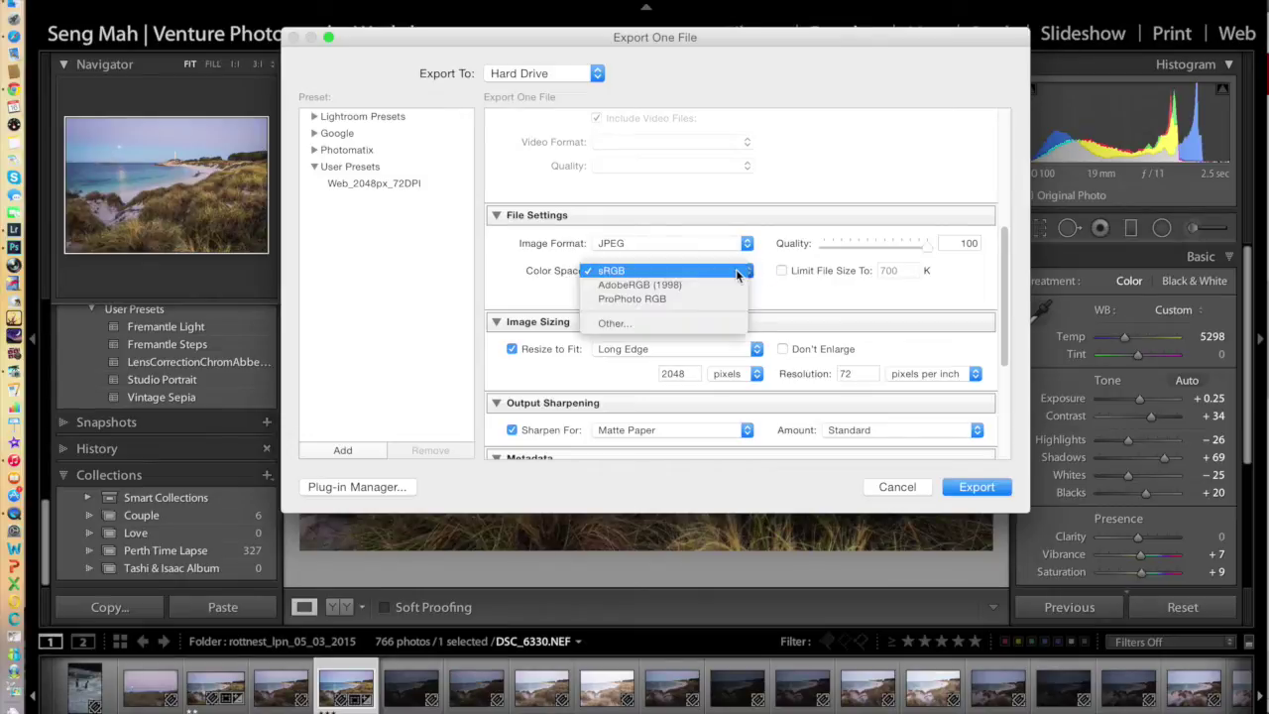
pyautogui.click(682, 271)
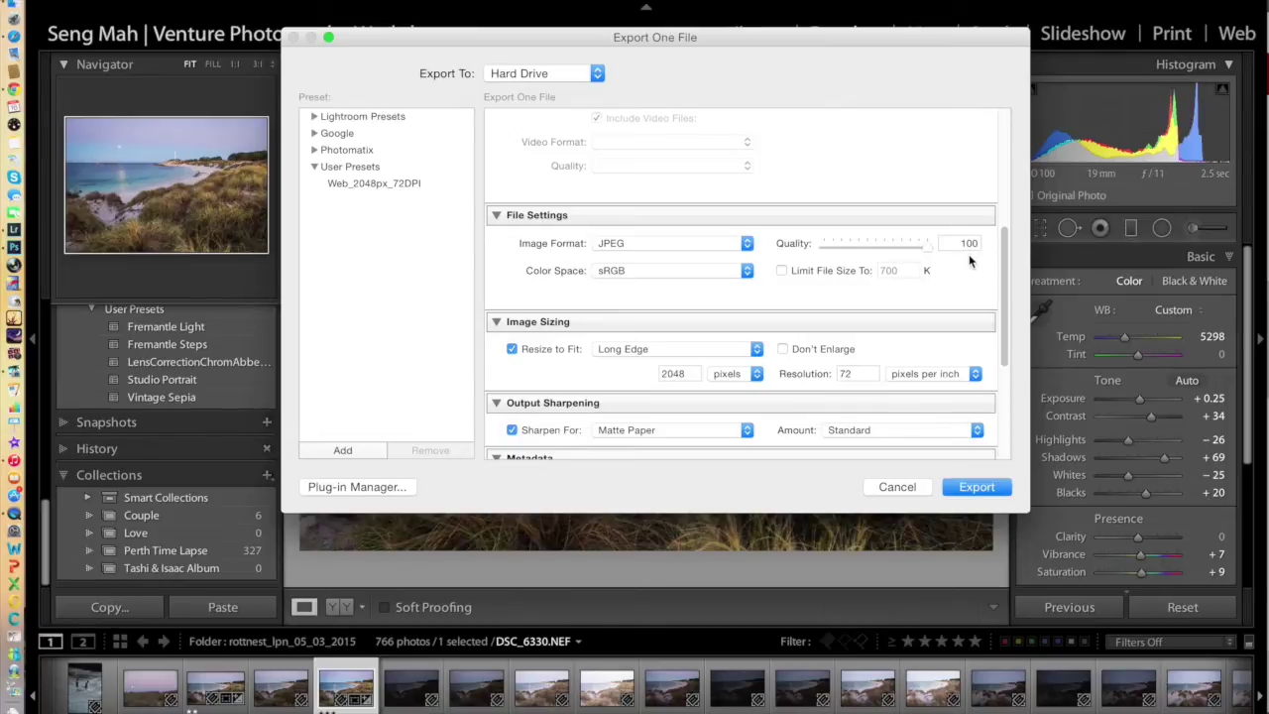
pyautogui.scroll(-2, 967, 264)
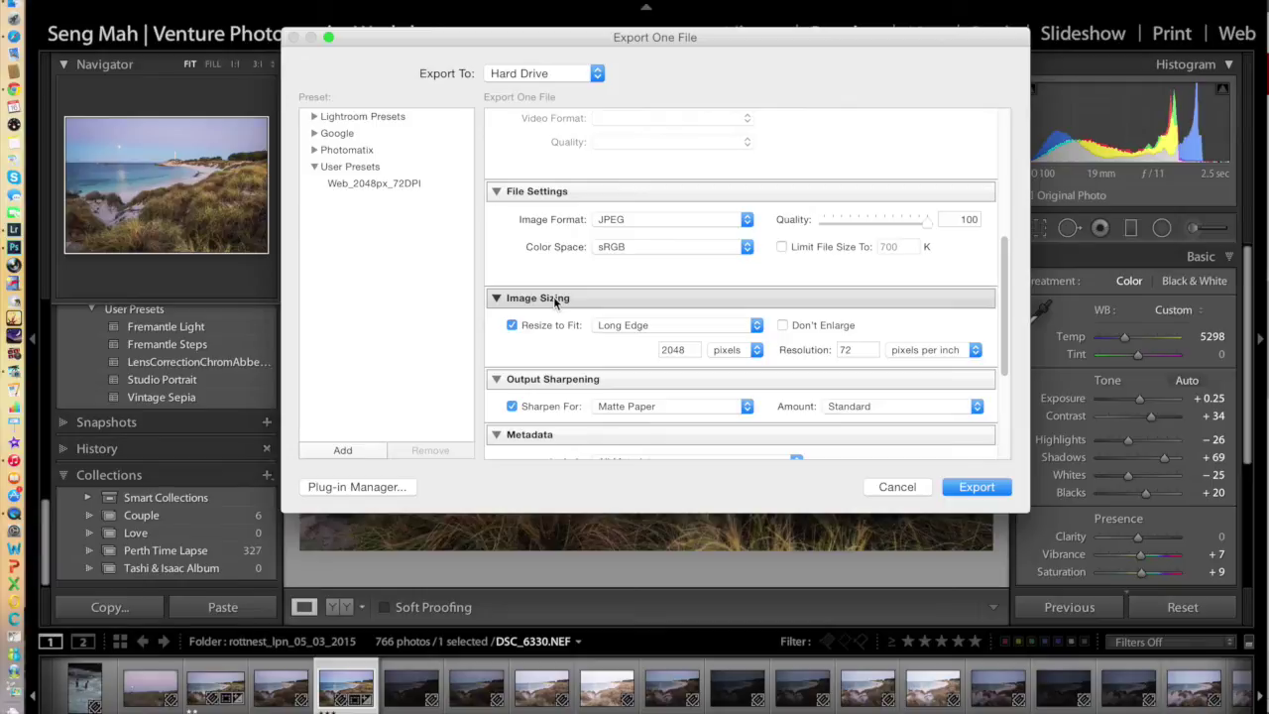
# - Size the export to 12 inches on the long edge at 300 pixels per inch
pyautogui.click(731, 352)
pyautogui.click(728, 363)
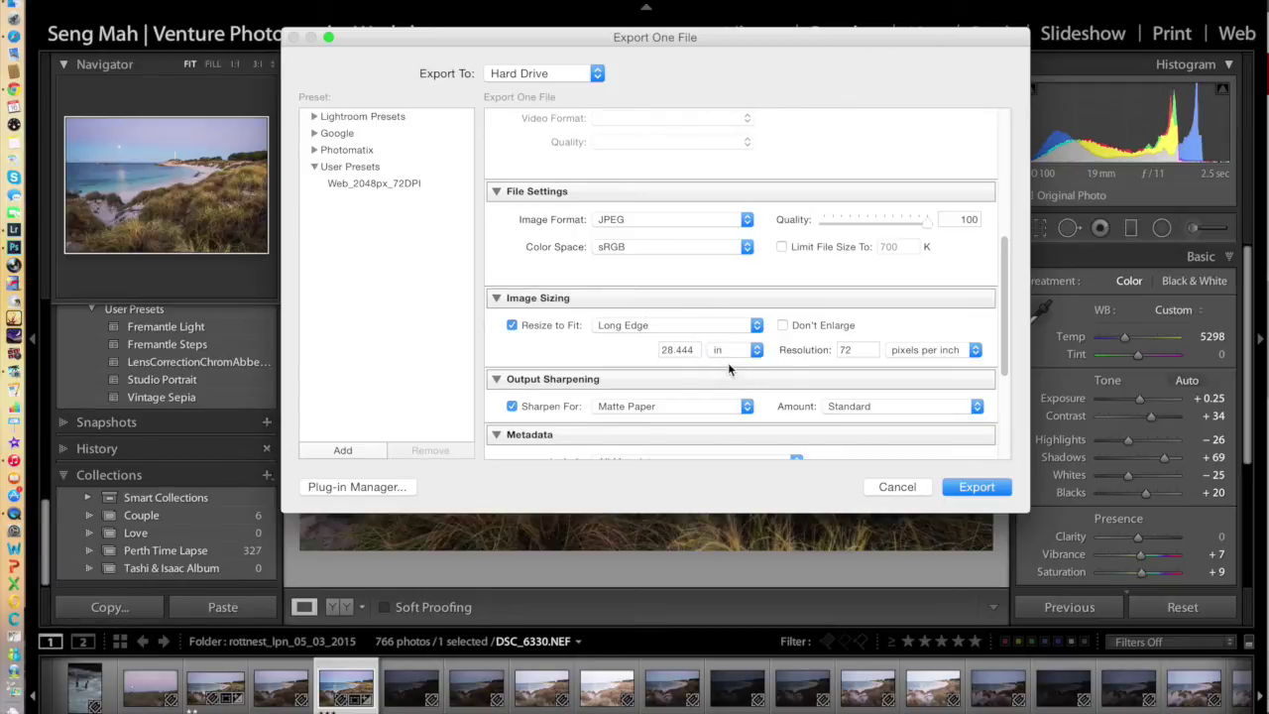
pyautogui.click(687, 351)
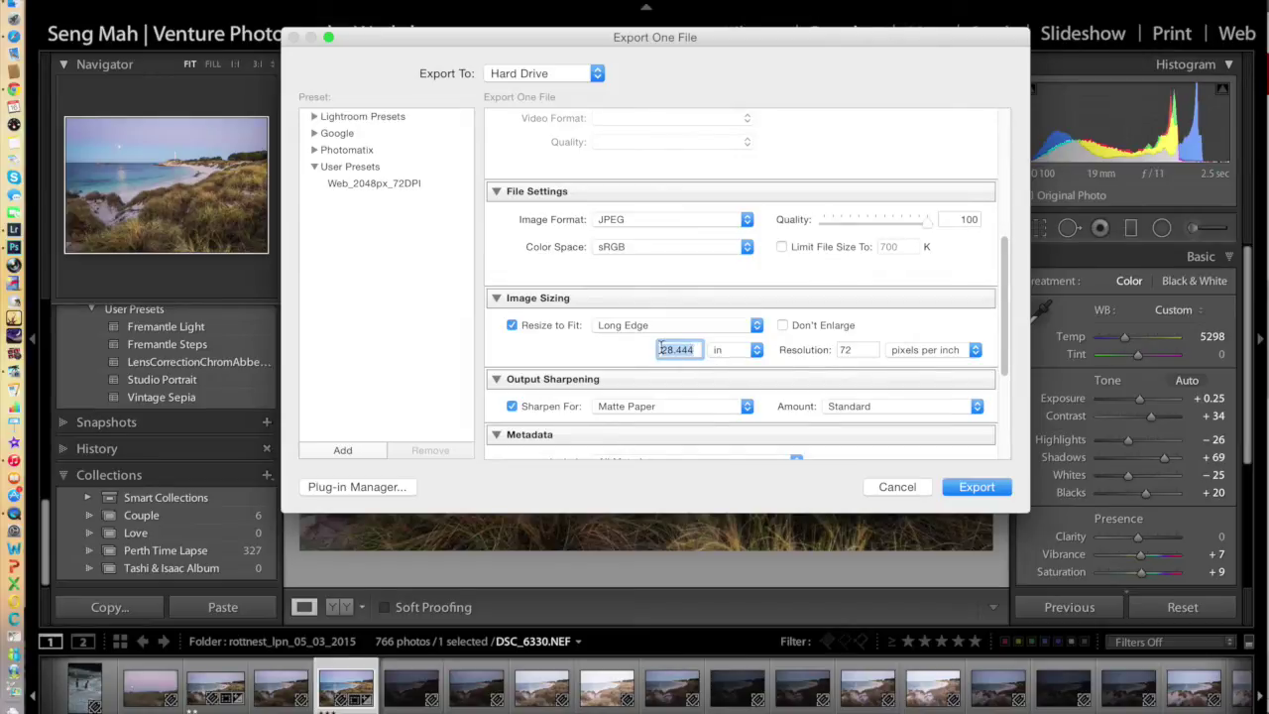
pyautogui.write('12')
pyautogui.click(621, 350)
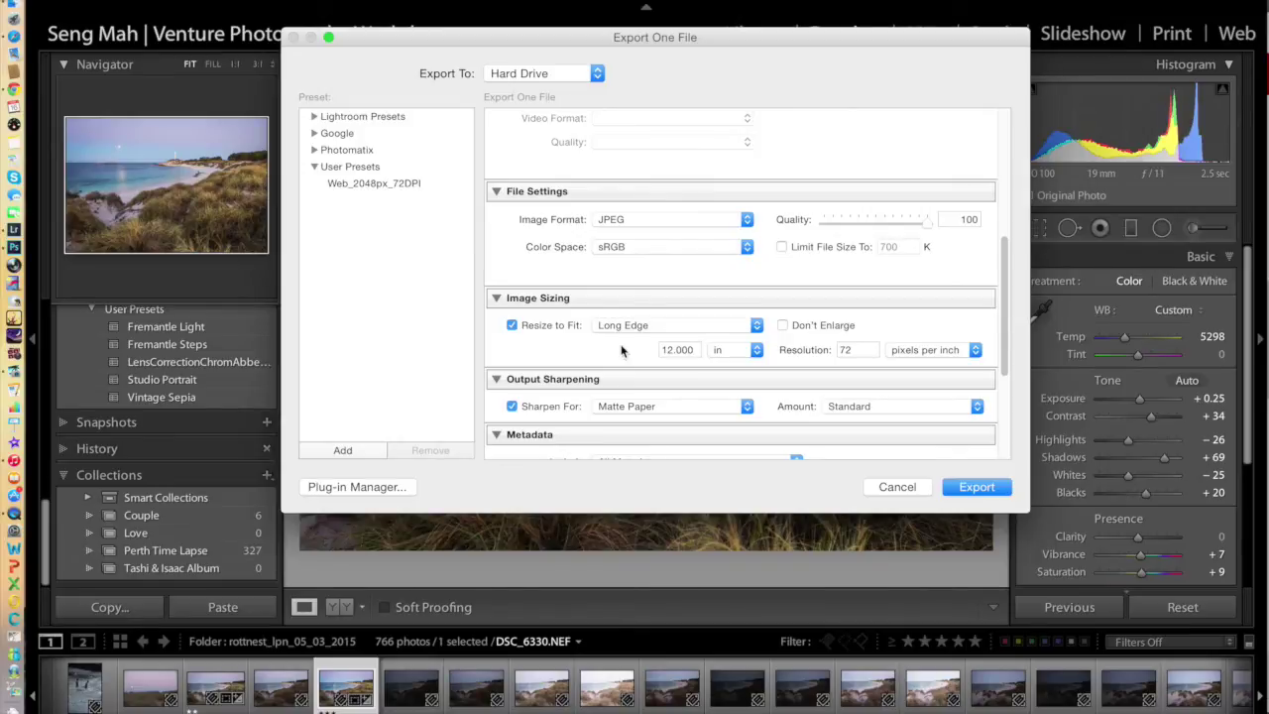
pyautogui.click(838, 351)
pyautogui.write('300')
pyautogui.press('Tab')
pyautogui.moveTo(1001, 321); pyautogui.dragTo(1001, 363)
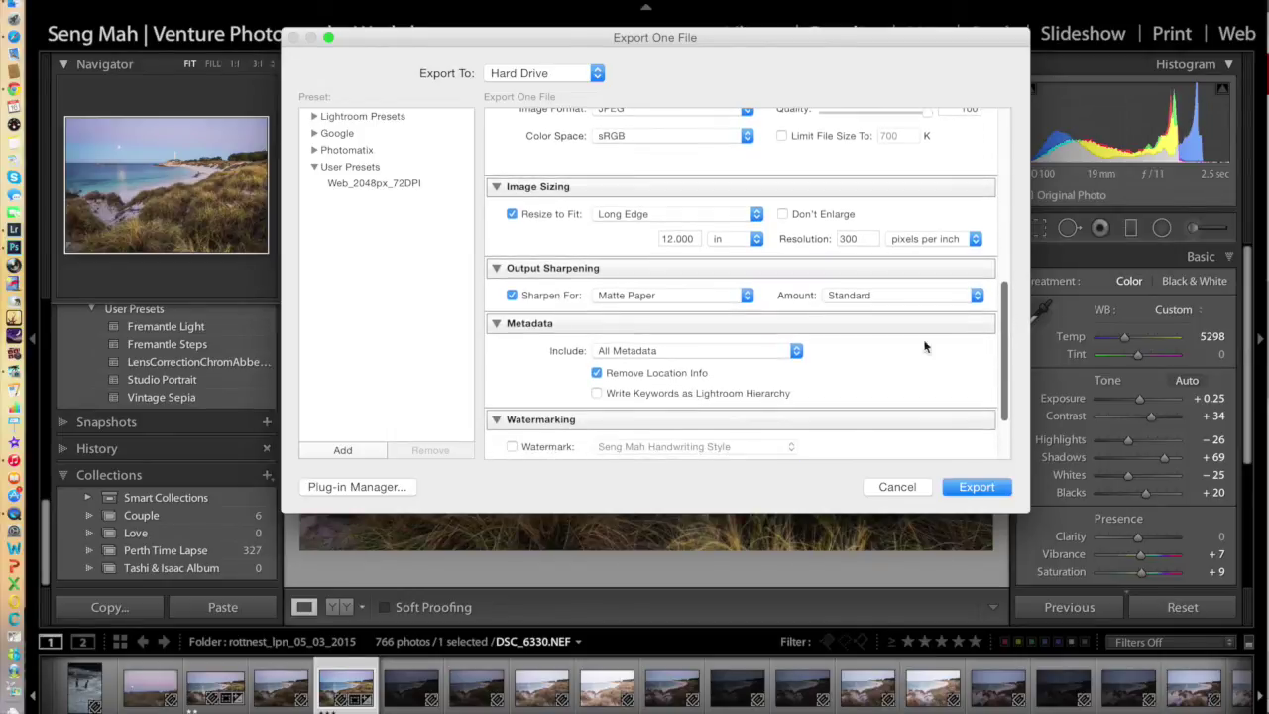
pyautogui.click(662, 298)
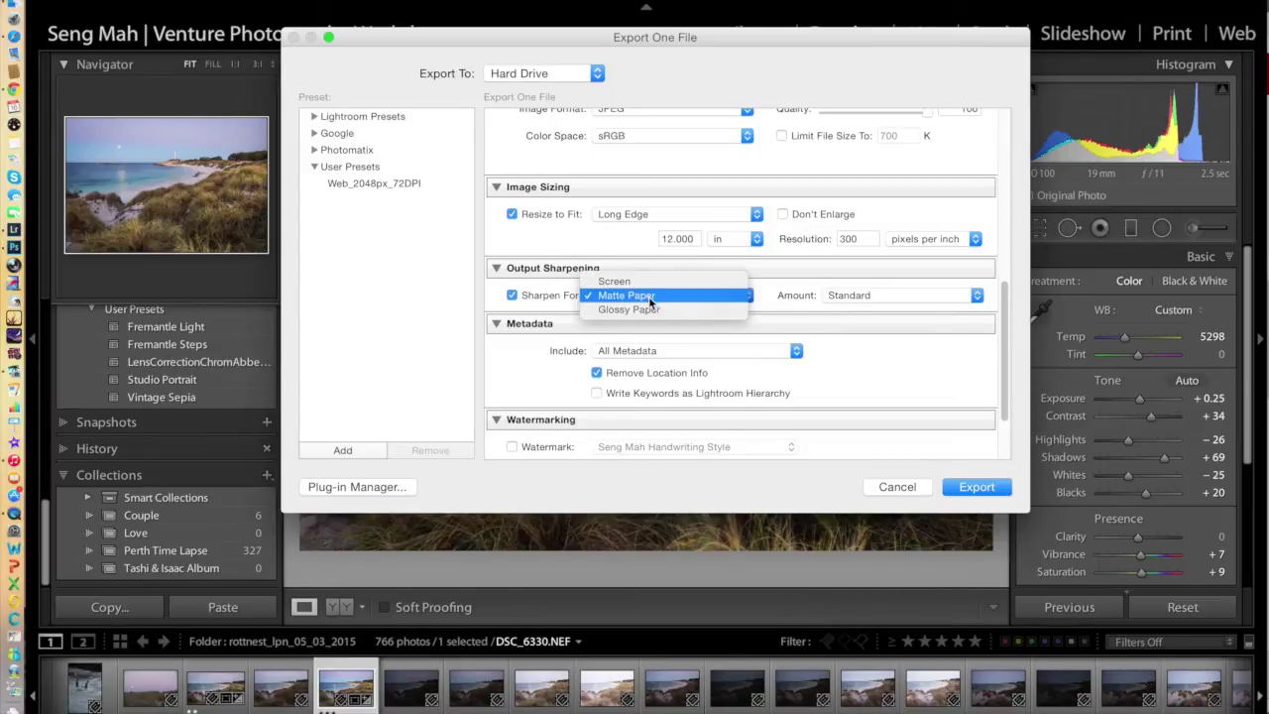
pyautogui.click(649, 296)
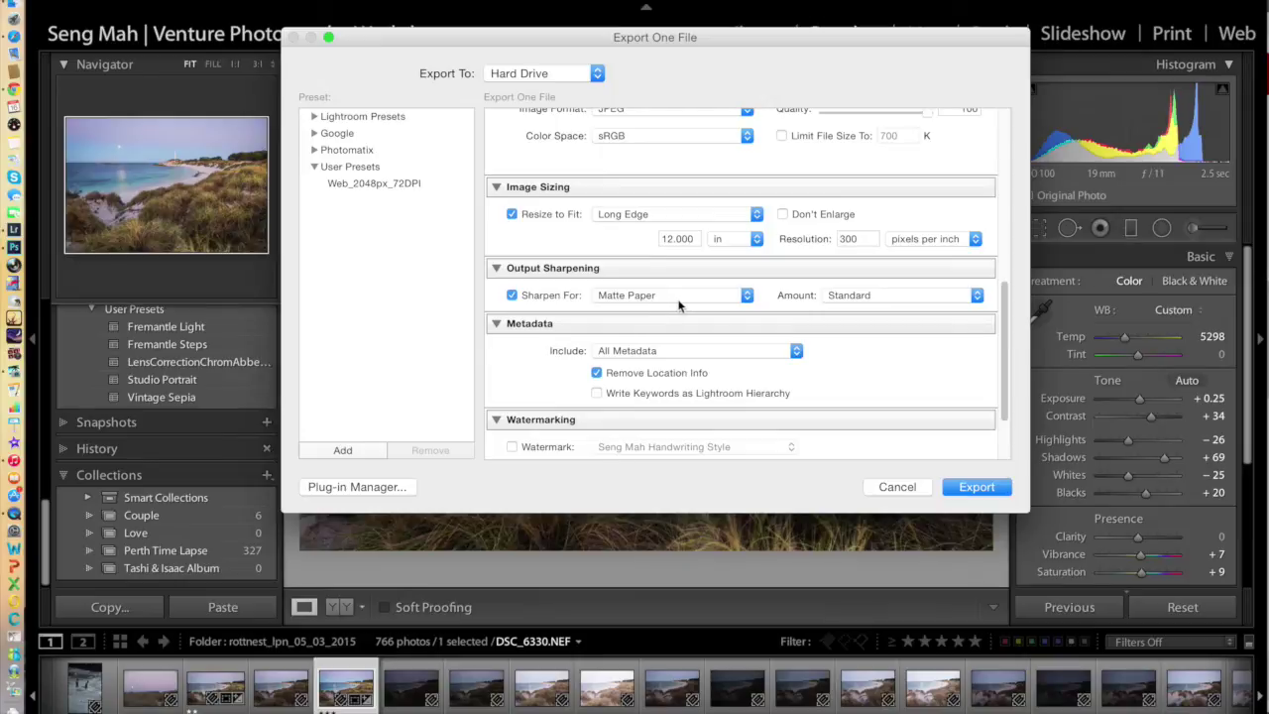
pyautogui.click(873, 296)
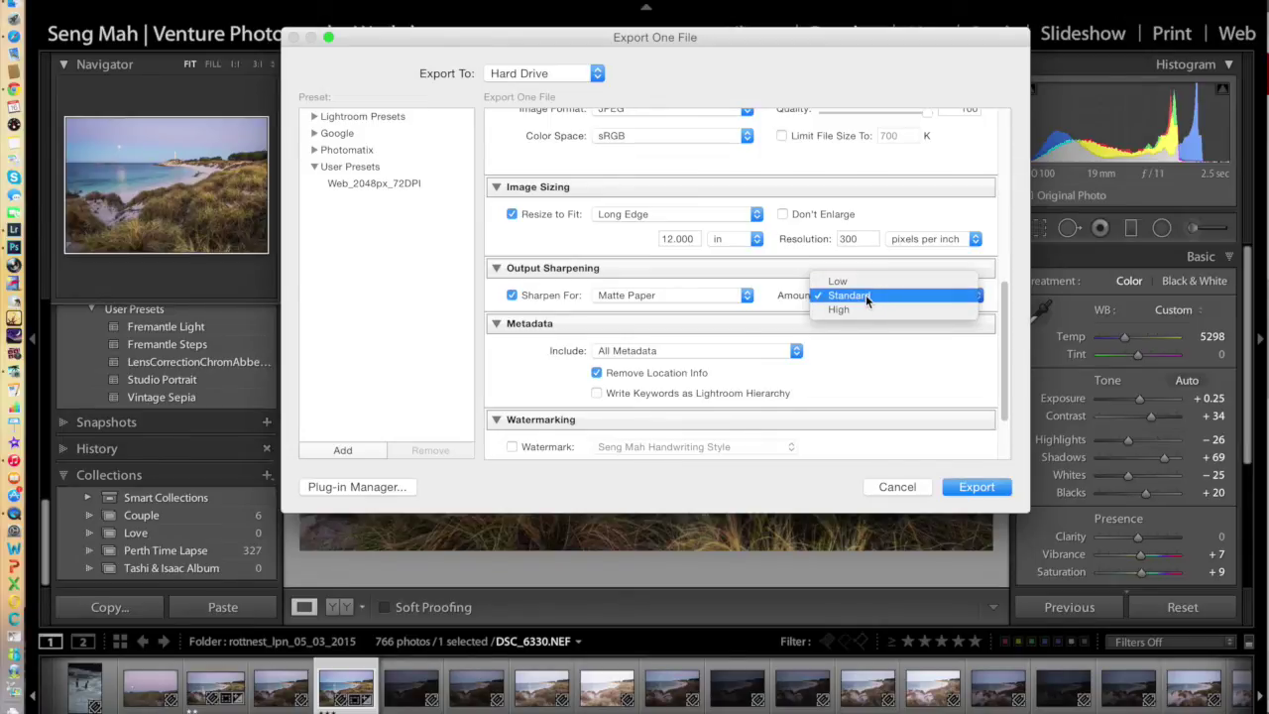
pyautogui.click(865, 296)
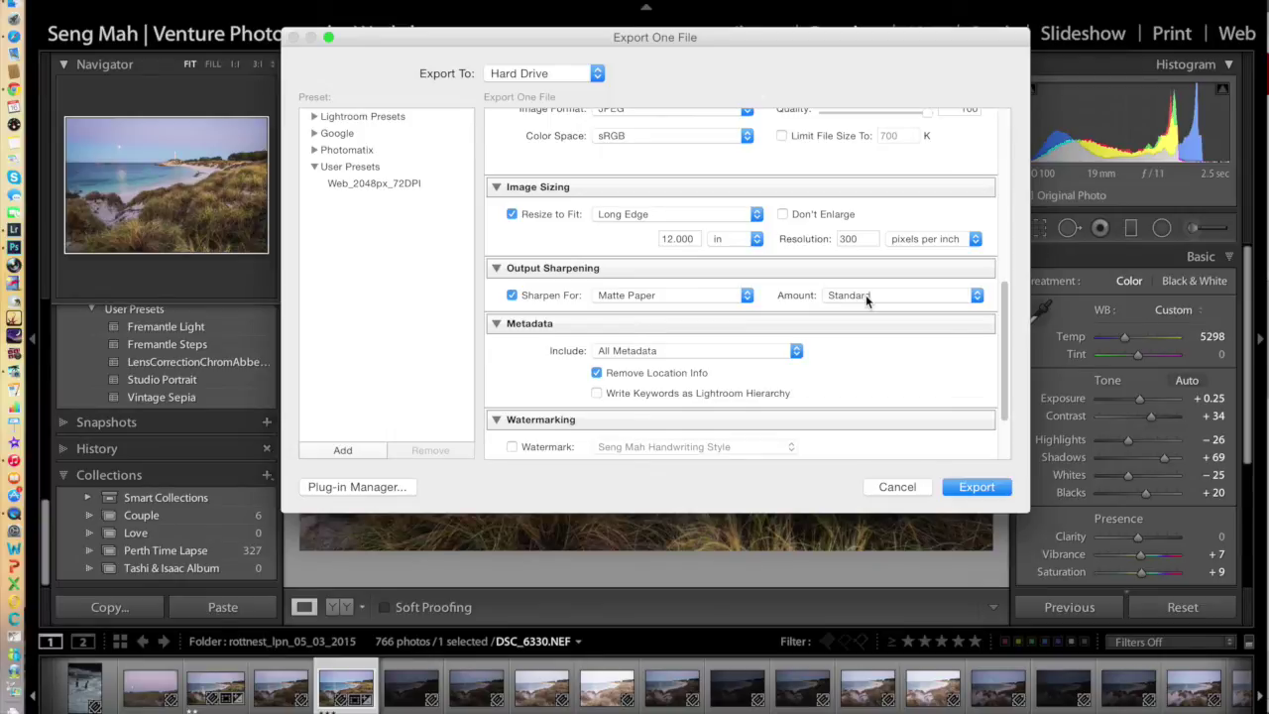
pyautogui.scroll(-3, 917, 371)
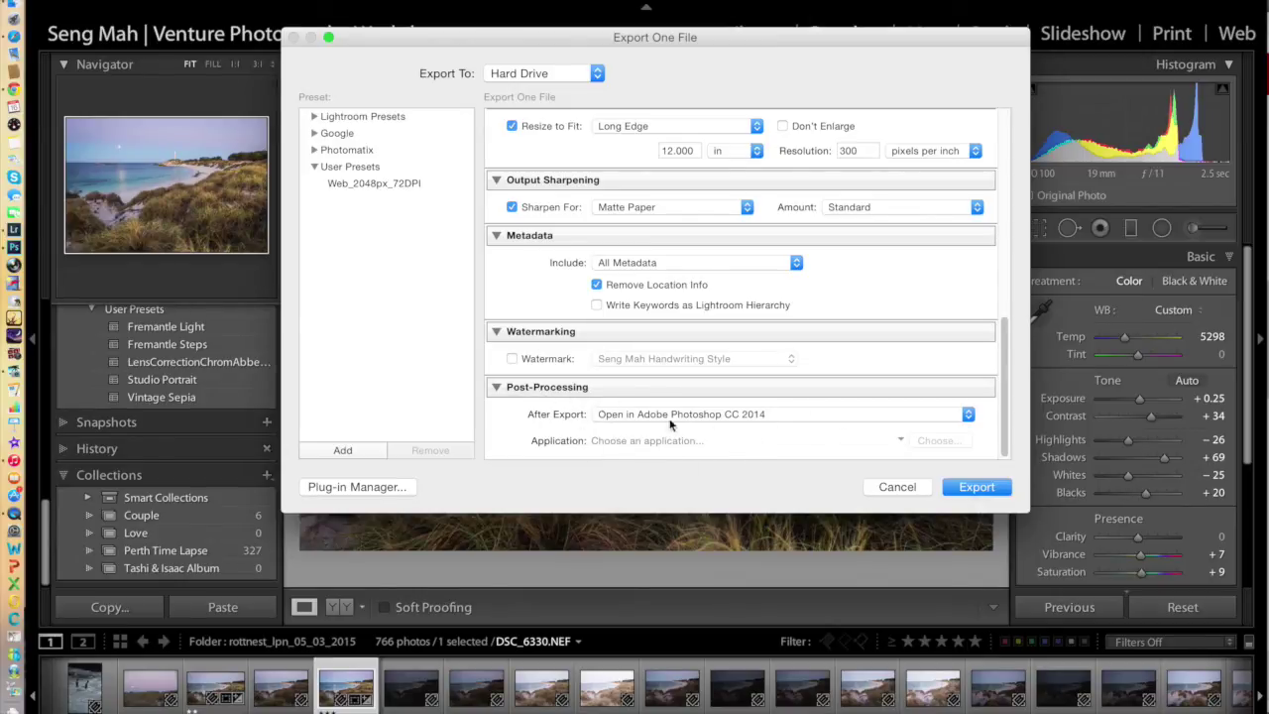
# - Set After Export to Do nothing and export the photo
pyautogui.click(617, 417)
pyautogui.click(619, 376)
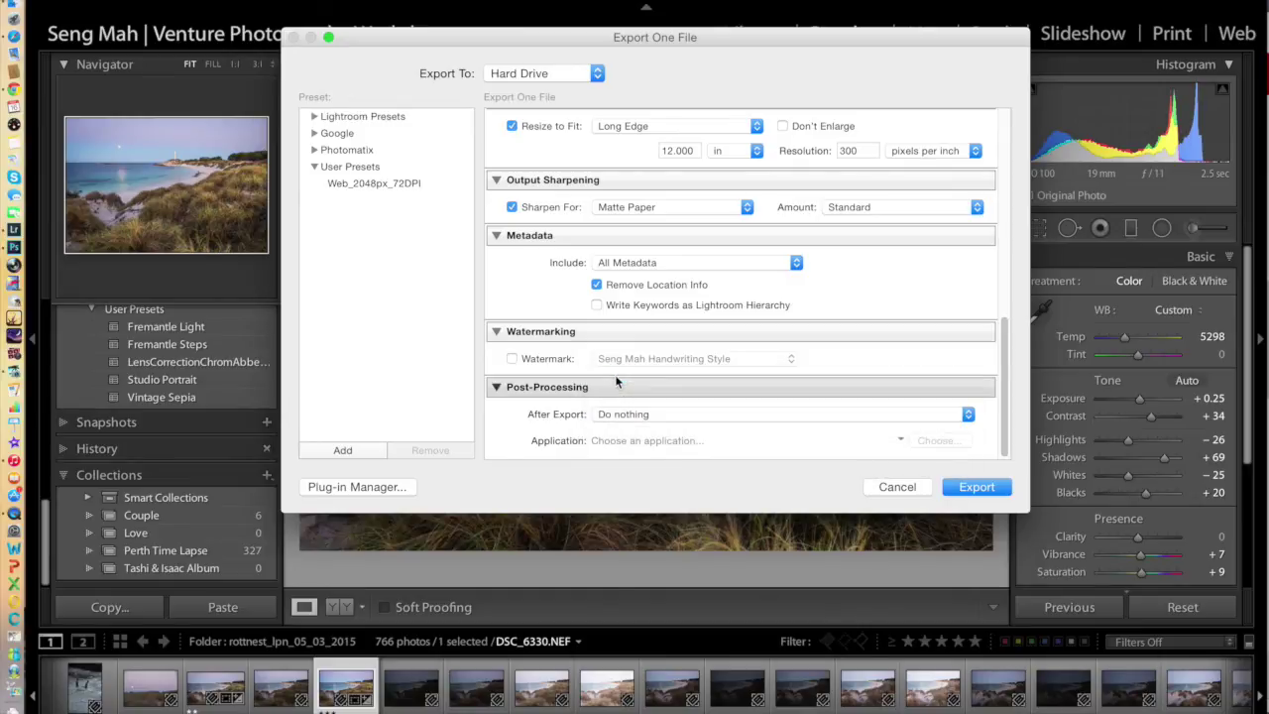
pyautogui.click(979, 483)
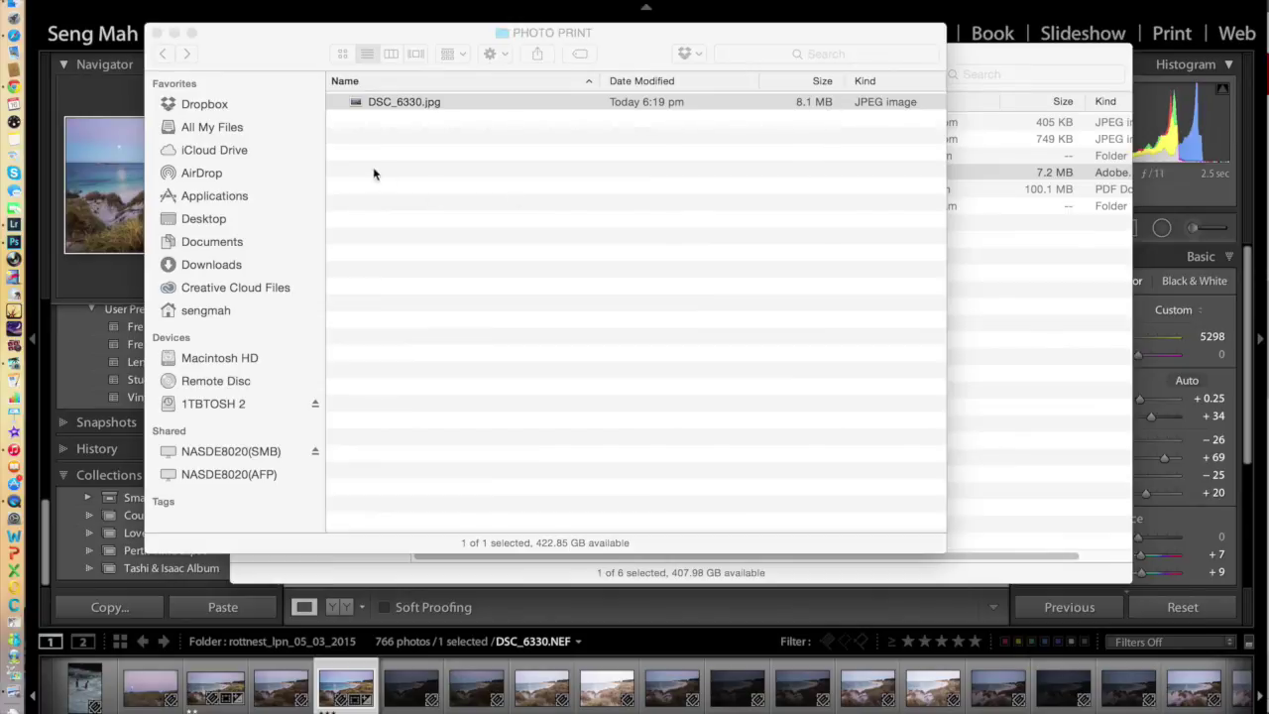
# - Open DSC_6330.jpg from the PHOTO PRINT folder in Preview
pyautogui.moveTo(359, 103); pyautogui.dragTo(369, 112)
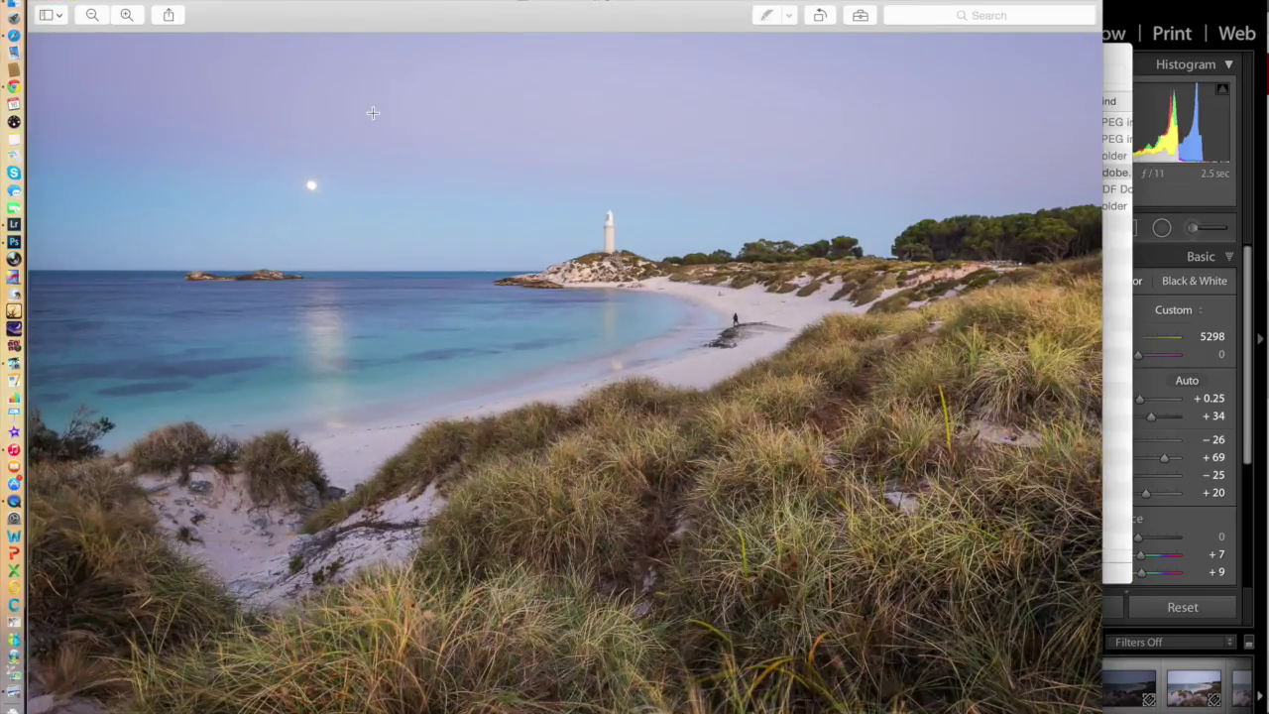